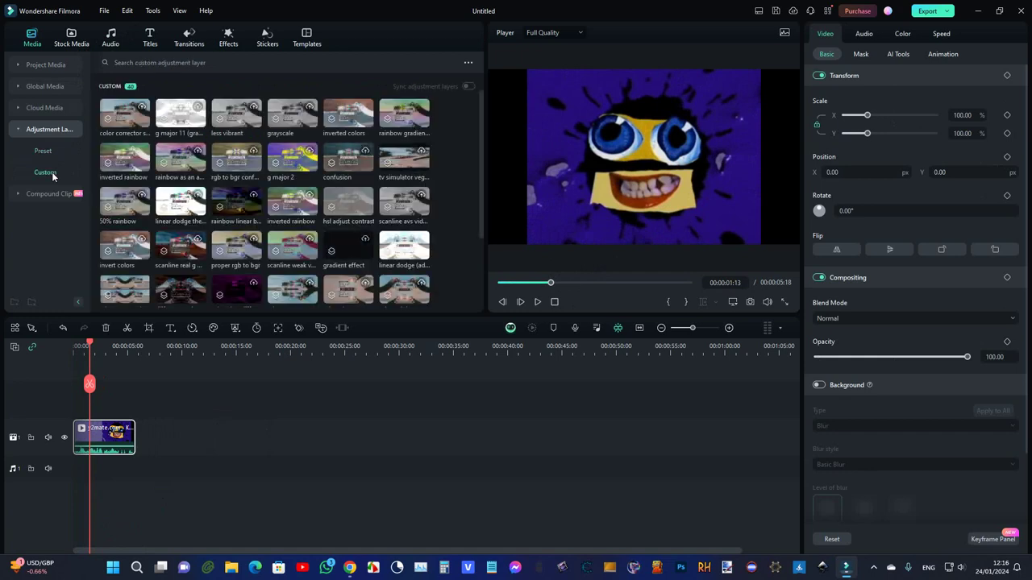
# Add the custom "inverted colors" adjustment layer on a track above the video clip, spanning its full 00:00:05:18 length
pyautogui.scroll(-2, 242, 193)
pyautogui.scroll(2, 242, 193)
pyautogui.moveTo(332, 247); pyautogui.dragTo(106, 412)
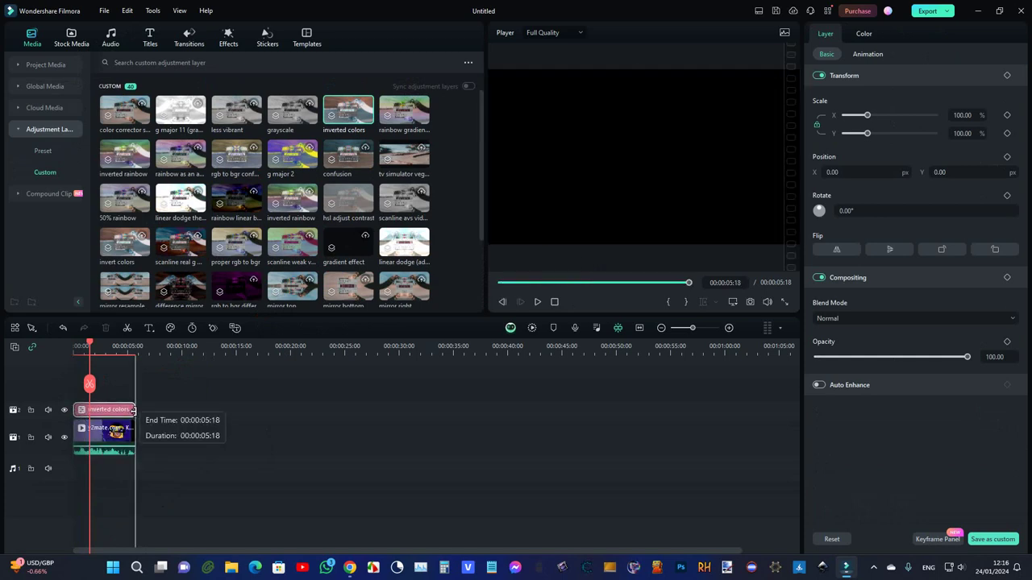
# Duplicate the video clip and place the copy at the timeline start on a new track above the "inverted colors" layer
pyautogui.click(90, 347)
pyautogui.click(158, 346)
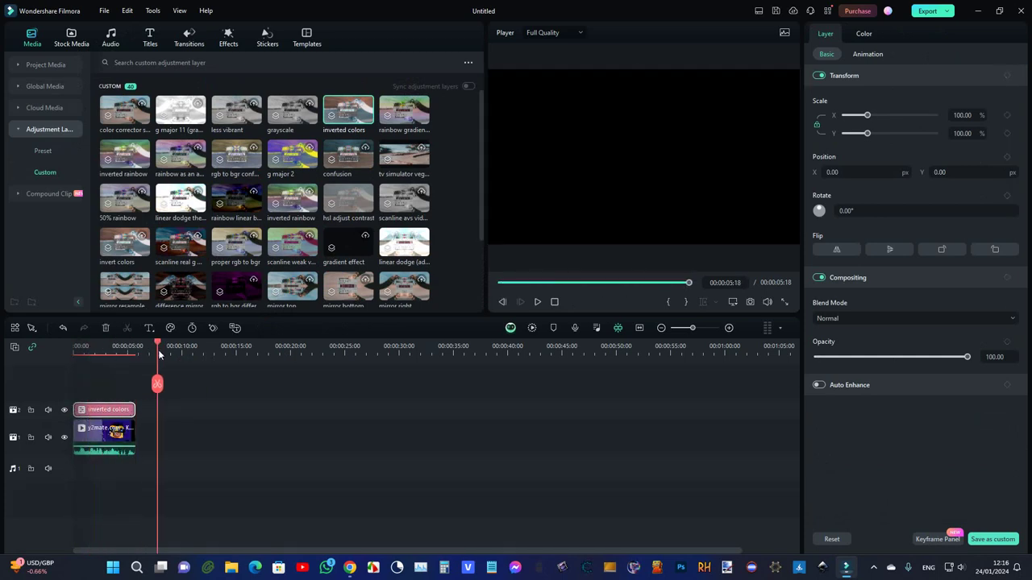
pyautogui.click(126, 429)
pyautogui.hotkey('ctrl', 'c')
pyautogui.hotkey('ctrl', 'v')
pyautogui.moveTo(197, 436); pyautogui.dragTo(108, 395)
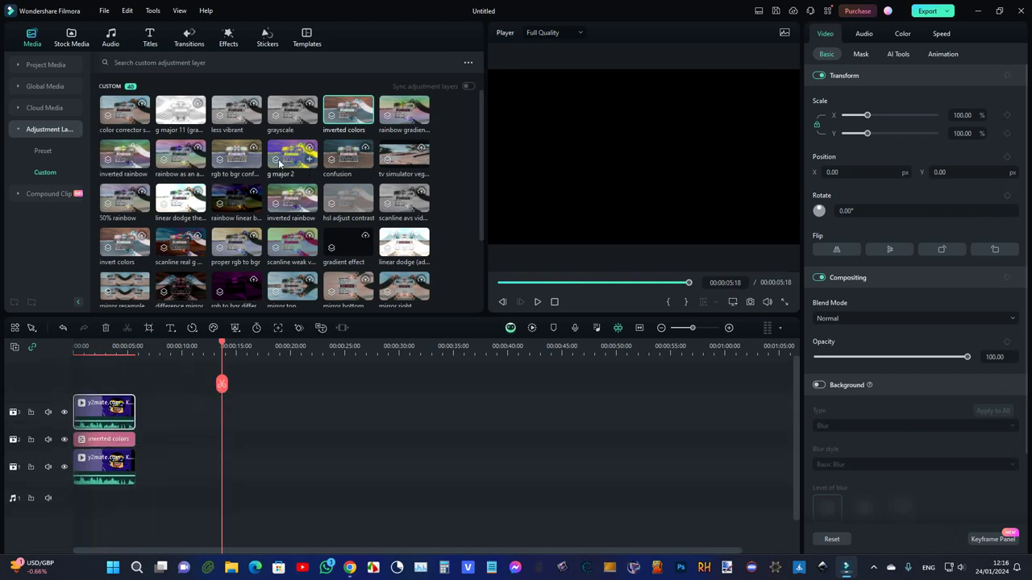
# Stack two "inverted rainbow" adjustment layers above the upper video clip, both spanning its full length, and preview the frame around 00:00:01:18
pyautogui.moveTo(129, 155); pyautogui.dragTo(132, 402)
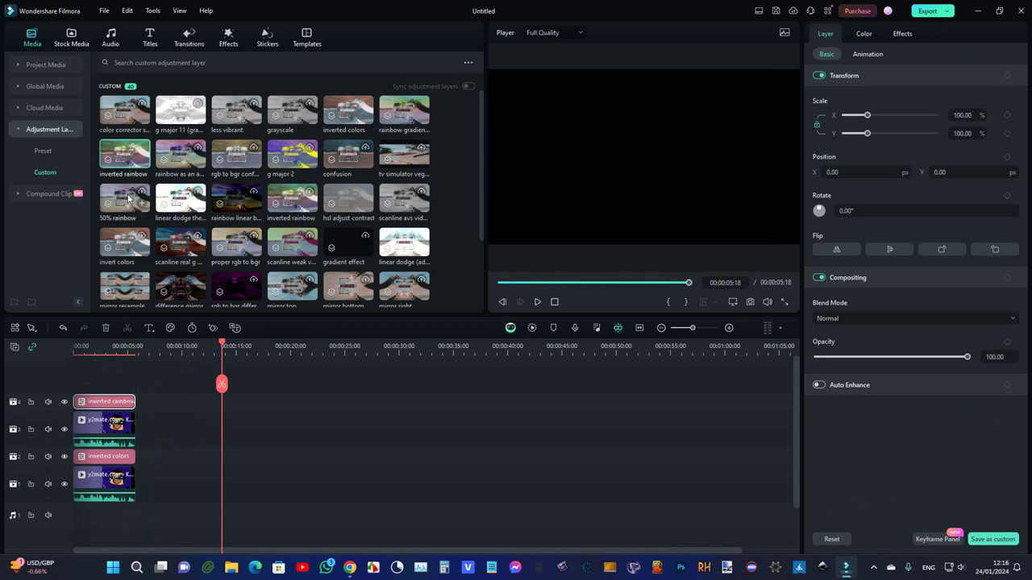
pyautogui.moveTo(125, 155); pyautogui.dragTo(81, 374)
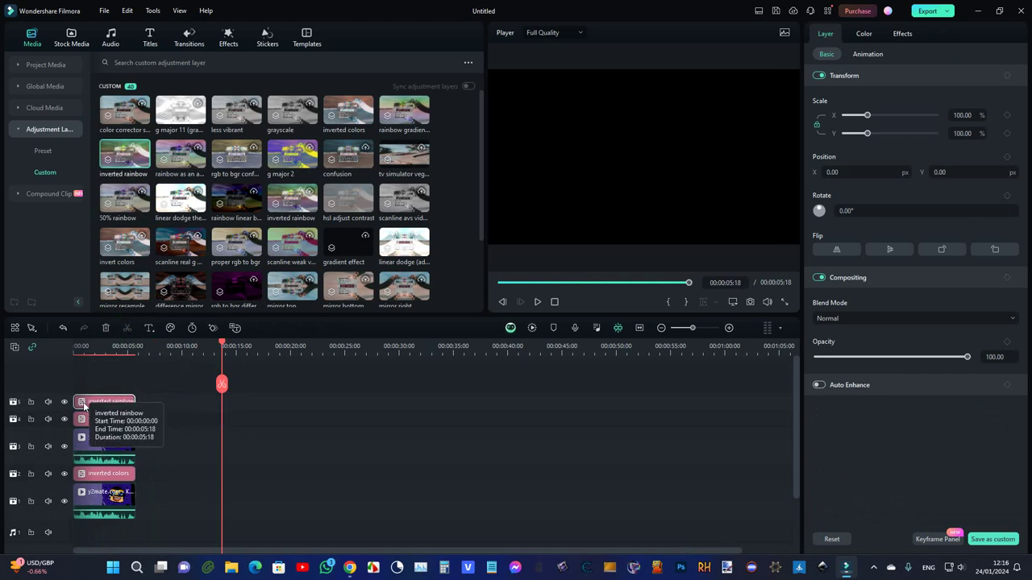
pyautogui.moveTo(226, 347); pyautogui.dragTo(93, 381)
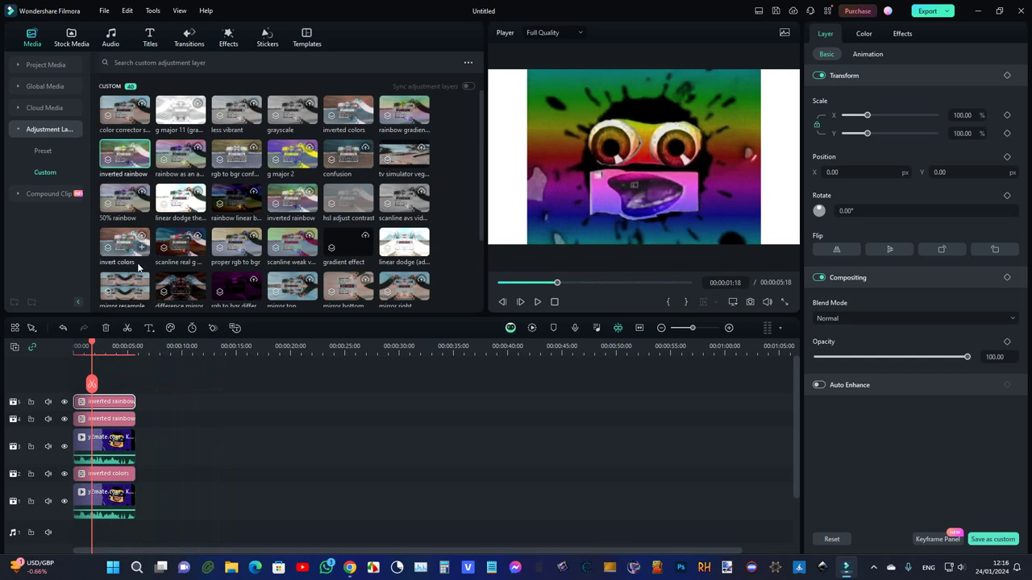
# Add the "rainbow as an adjustment layer" preset on top of the stack and set its blend mode to Linear Dodge
pyautogui.moveTo(404, 115); pyautogui.dragTo(90, 375)
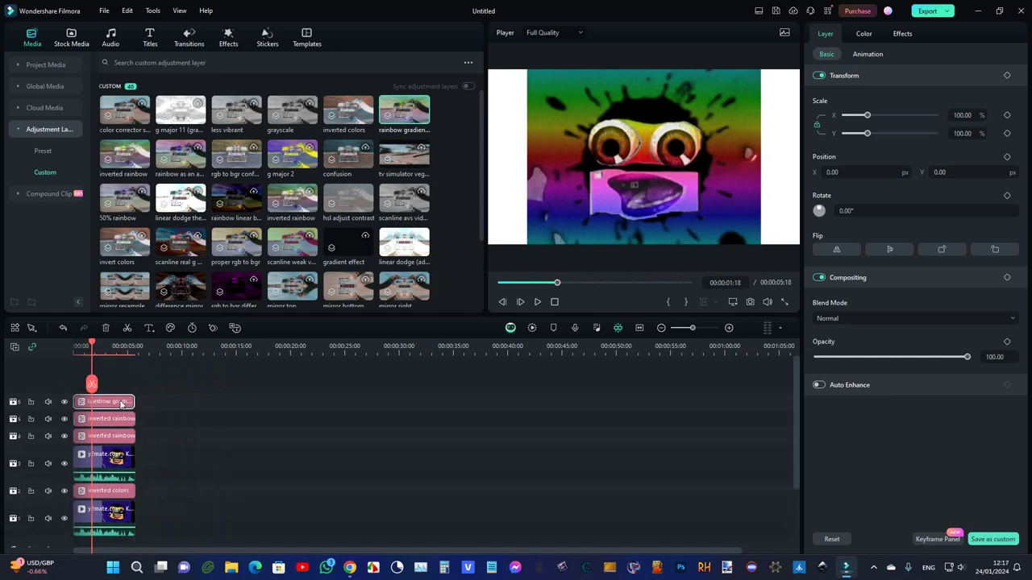
pyautogui.hotkey('ctrl', 'z')
pyautogui.moveTo(185, 158); pyautogui.dragTo(90, 405)
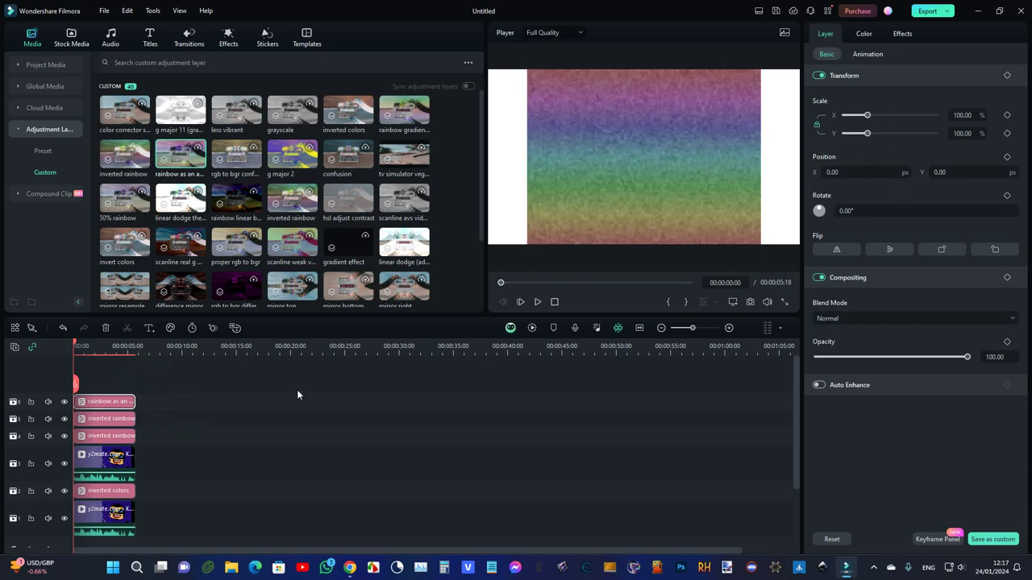
pyautogui.click(942, 319)
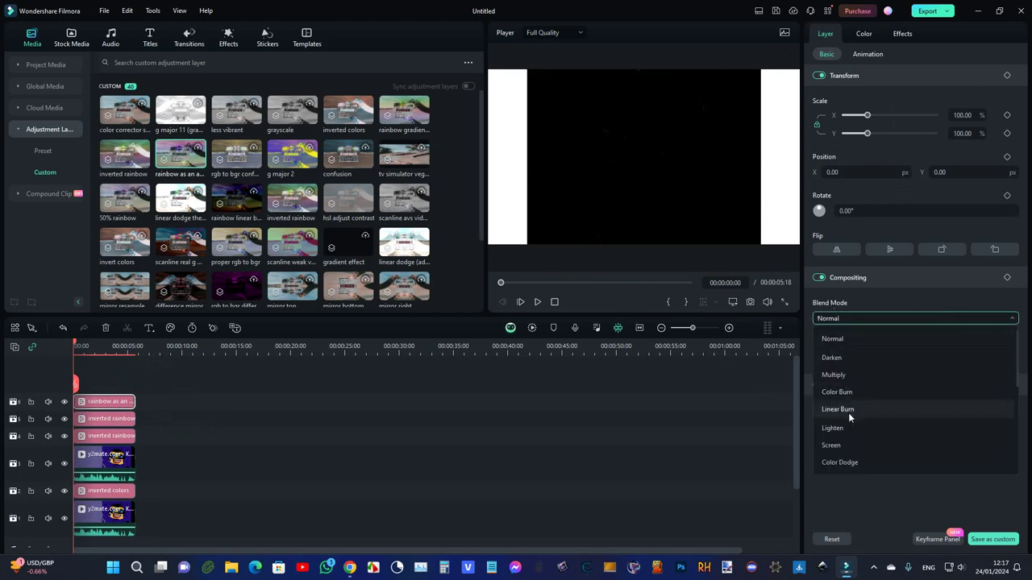
pyautogui.scroll(-1, 848, 413)
pyautogui.click(840, 442)
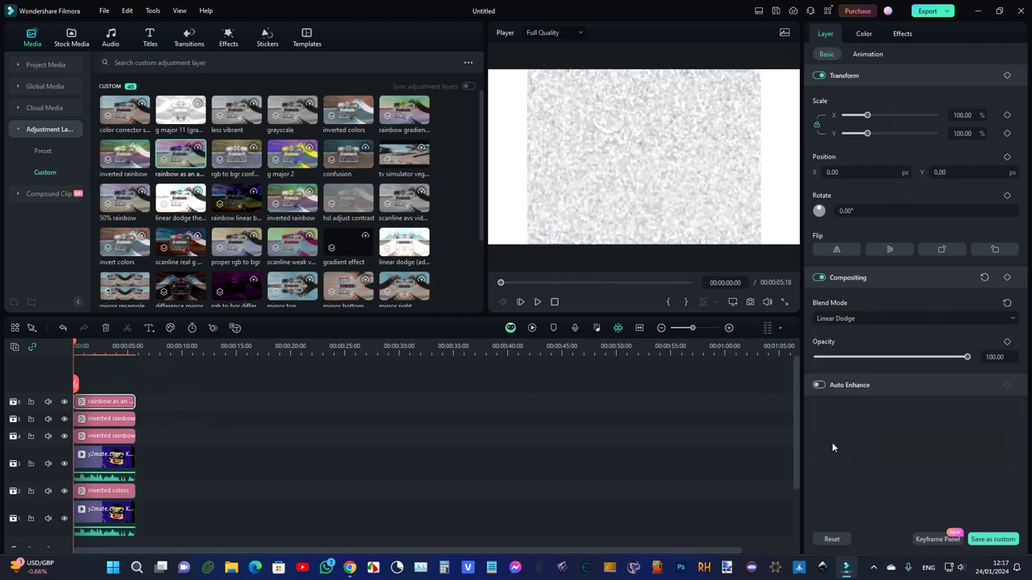
pyautogui.moveTo(530, 282); pyautogui.dragTo(557, 283)
# Duplicate the upper video clip with its three adjustment layers and stack the copies at the timeline start on tracks 7 to 10
pyautogui.click(118, 459)
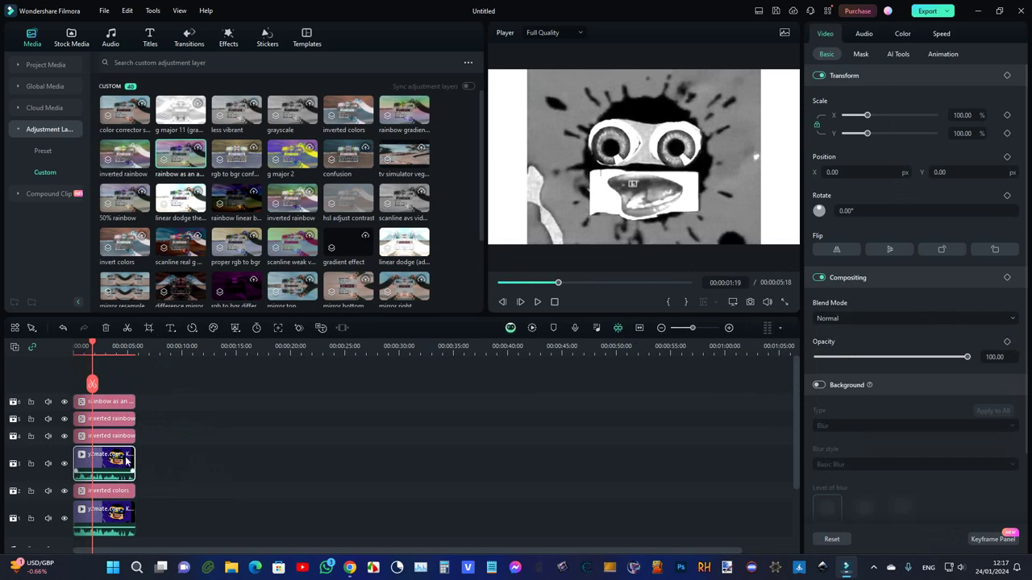
pyautogui.keyDown('shift'); pyautogui.click(125, 407); pyautogui.keyUp('shift')
pyautogui.moveTo(99, 343); pyautogui.dragTo(162, 345)
pyautogui.hotkey('ctrl', 'v')
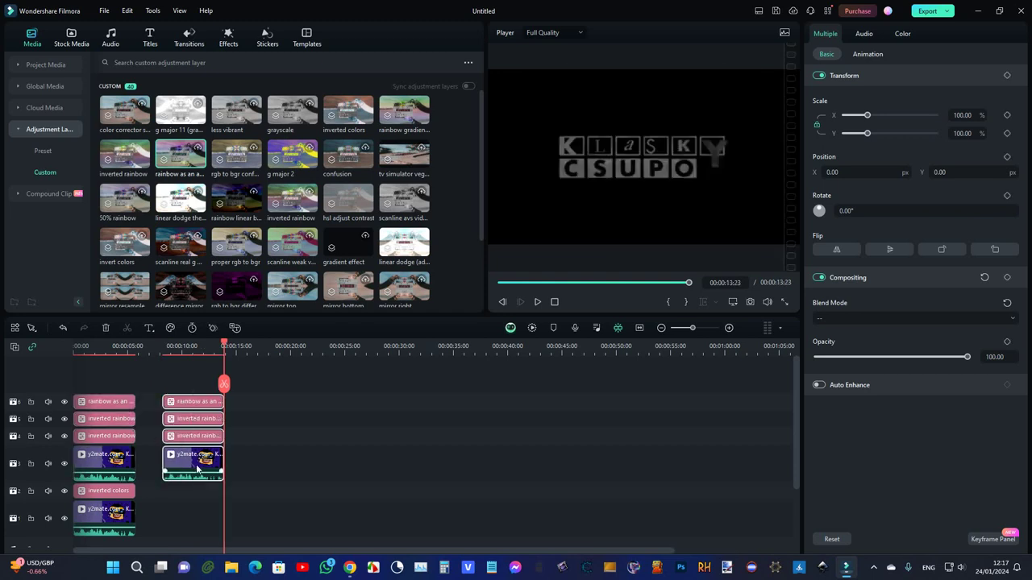
pyautogui.moveTo(197, 421); pyautogui.dragTo(105, 383)
pyautogui.click(111, 407)
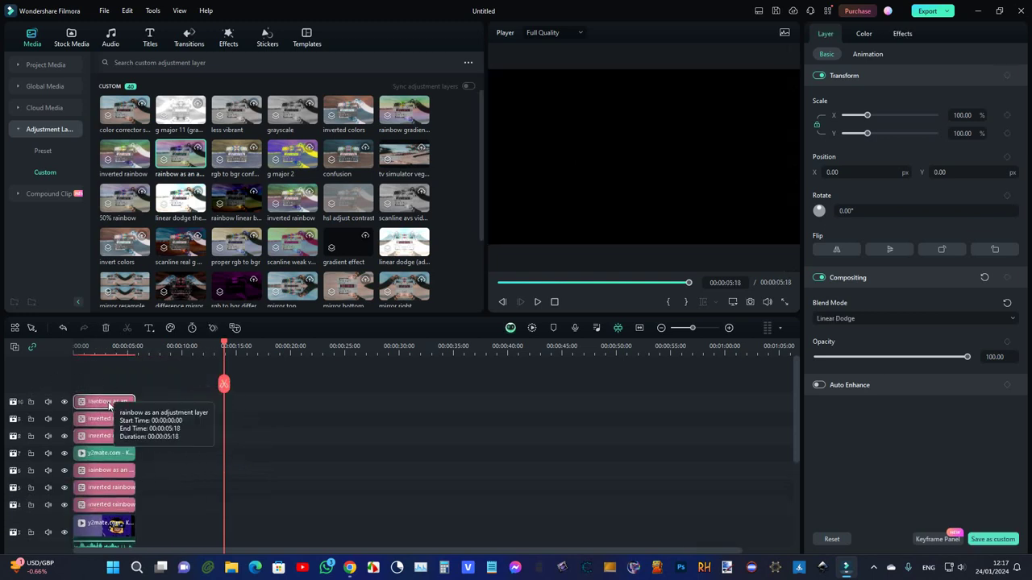
# Set the blend mode of the topmost rainbow adjustment layer on track 10 to Linear Burn
pyautogui.moveTo(224, 348); pyautogui.dragTo(98, 350)
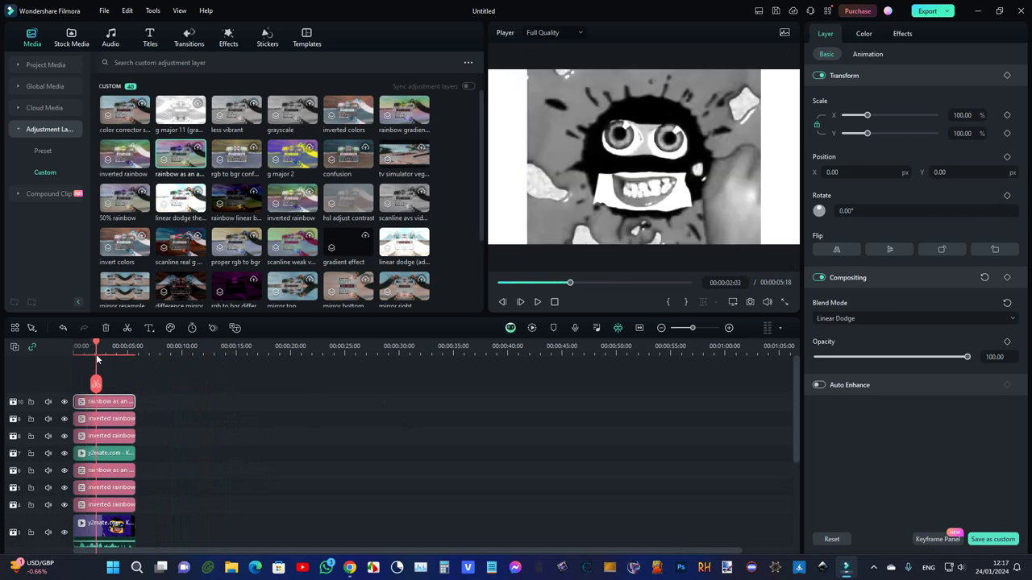
pyautogui.click(871, 317)
pyautogui.scroll(2, 871, 318)
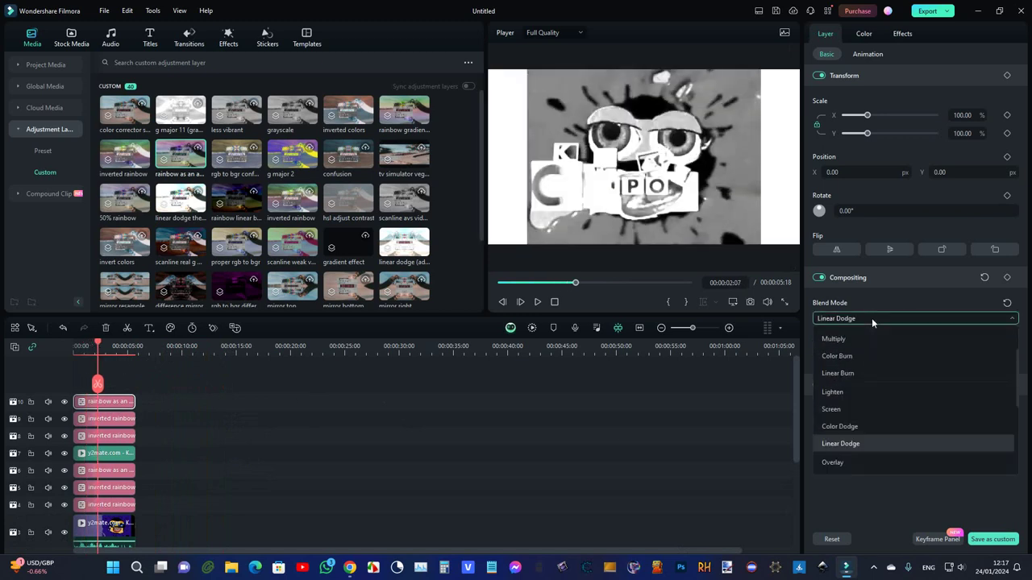
pyautogui.click(827, 370)
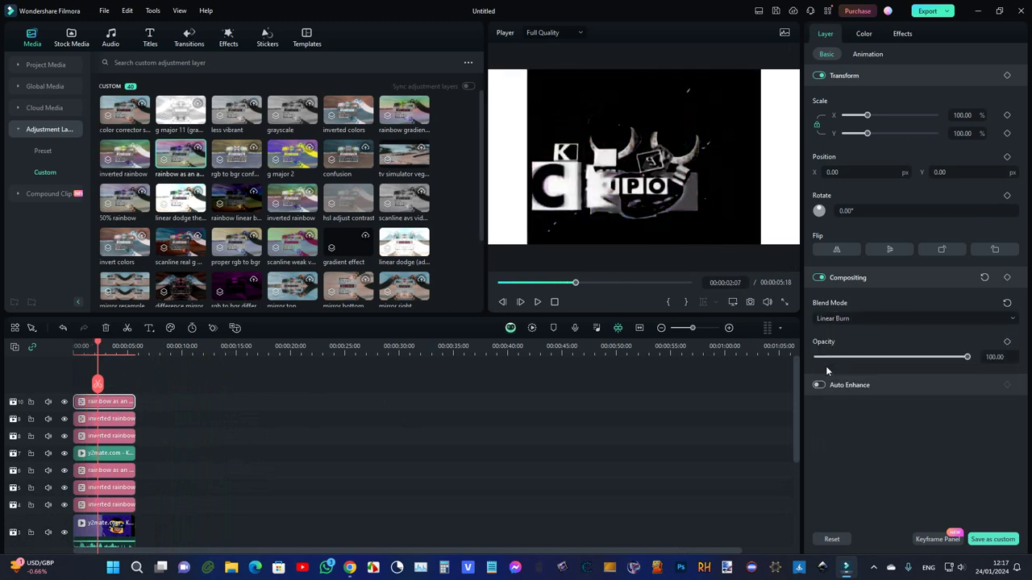
# Hide tracks 7 to 10, which hold the copied video clip and its three adjustment layers
pyautogui.click(103, 456)
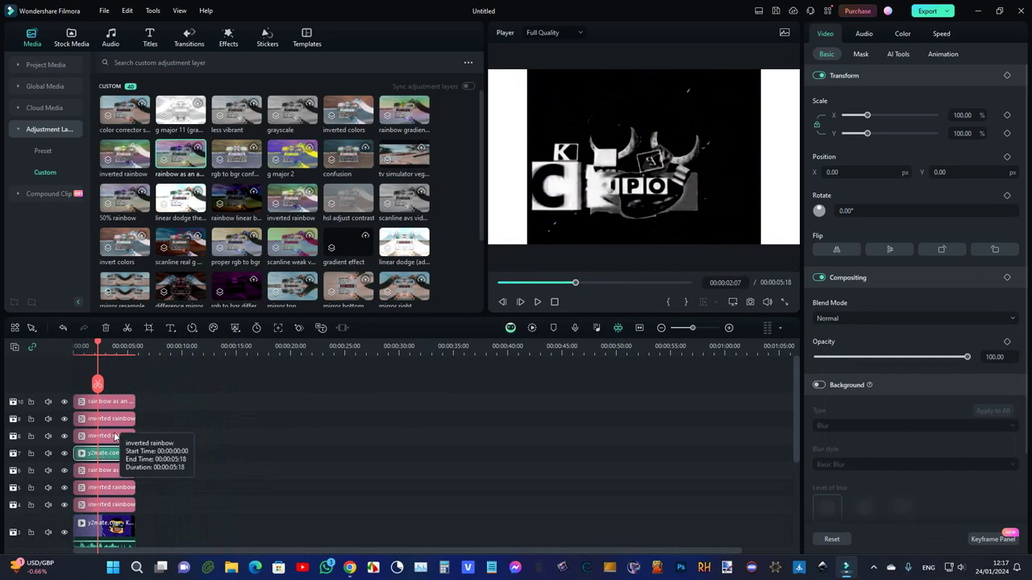
pyautogui.scroll(-1, 102, 451)
pyautogui.keyDown('shift'); pyautogui.click(97, 379); pyautogui.keyUp('shift')
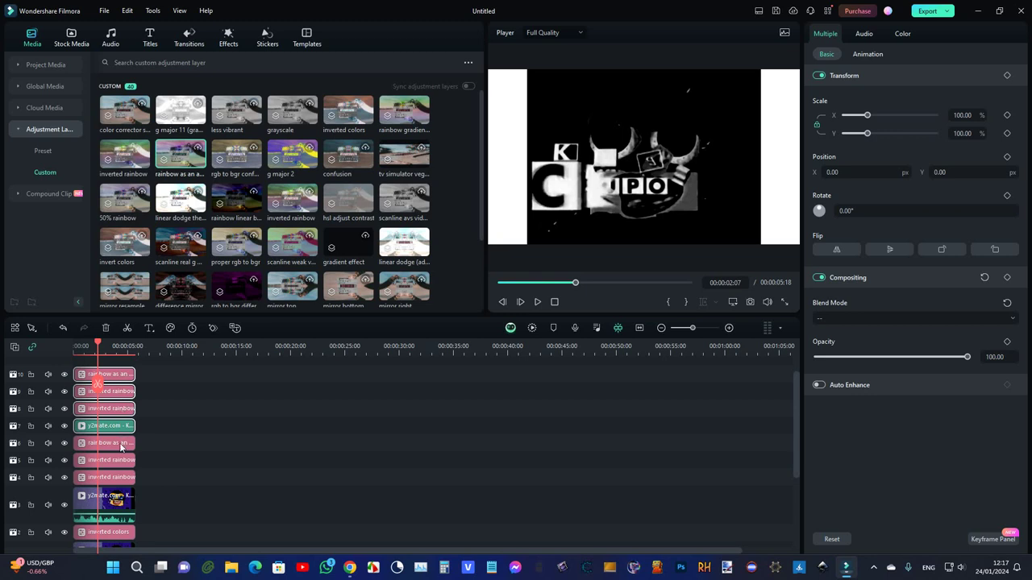
pyautogui.click(64, 424)
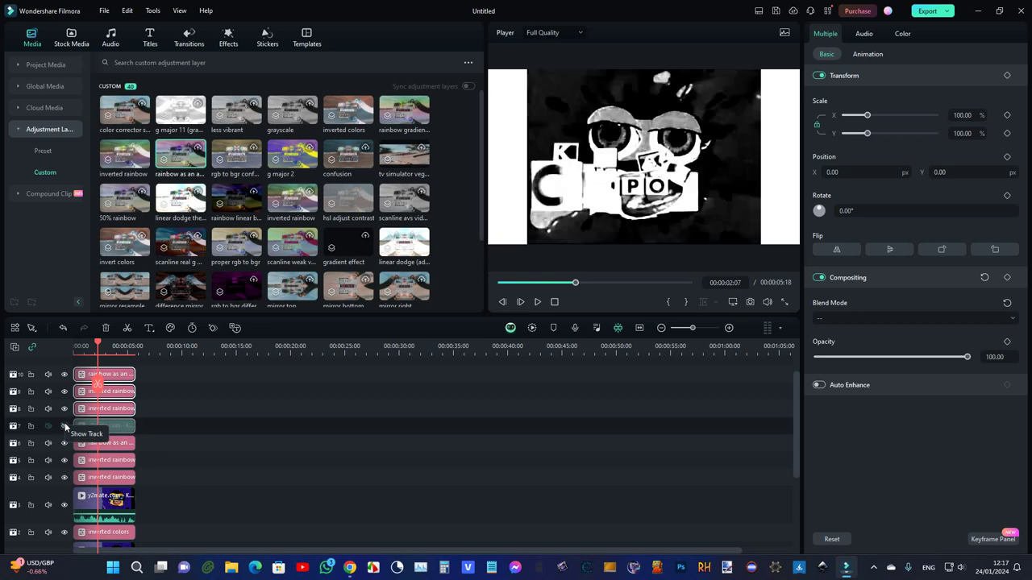
pyautogui.click(64, 409)
pyautogui.click(64, 393)
pyautogui.click(65, 373)
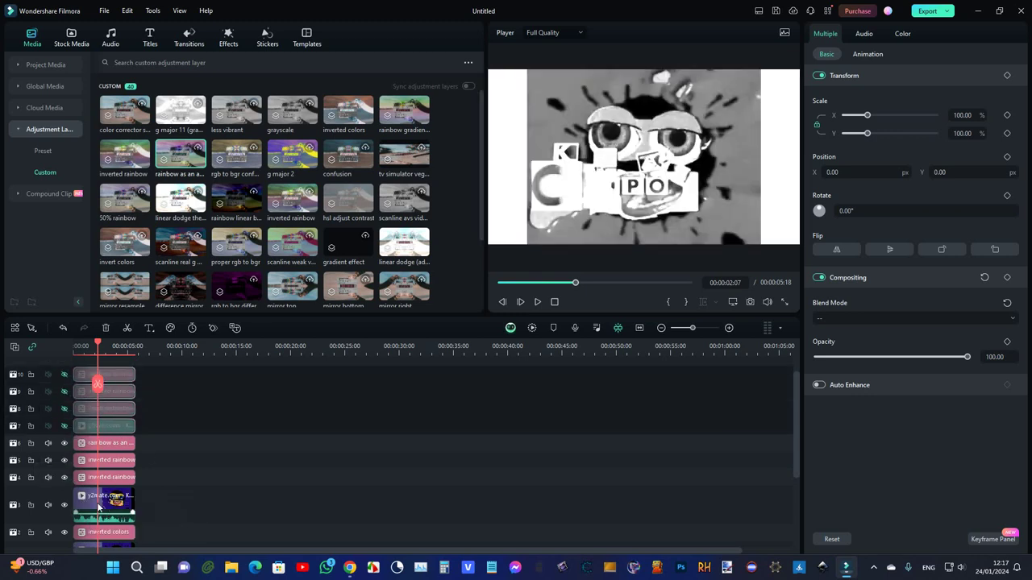
pyautogui.click(65, 505)
pyautogui.click(65, 477)
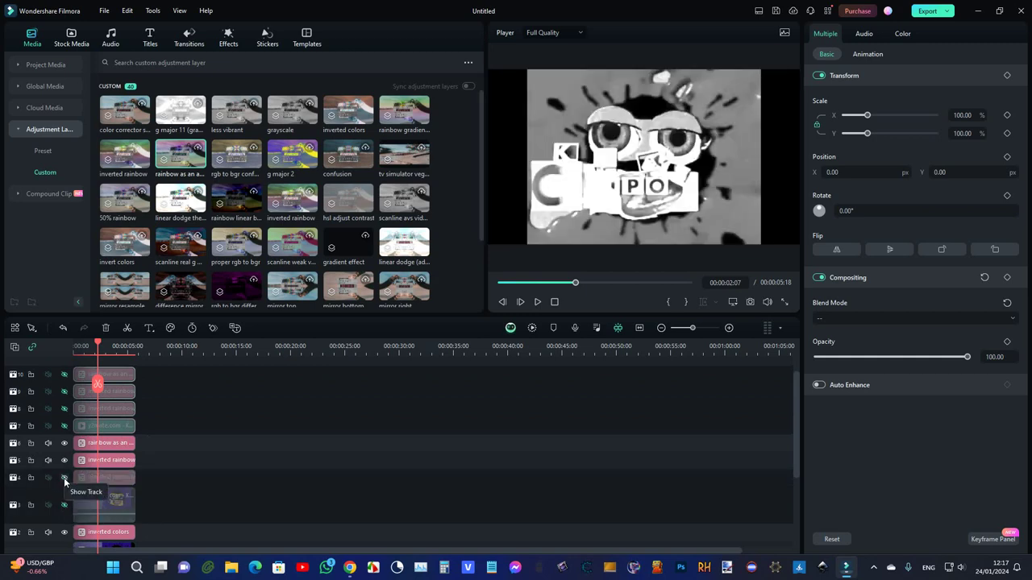
pyautogui.click(64, 459)
pyautogui.click(64, 444)
pyautogui.click(64, 445)
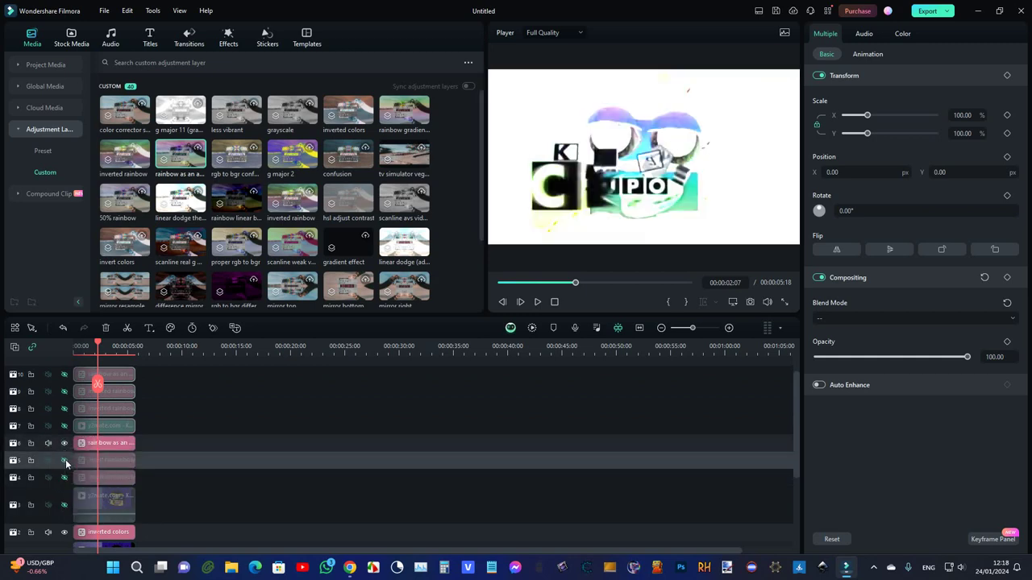
pyautogui.click(65, 461)
pyautogui.click(65, 474)
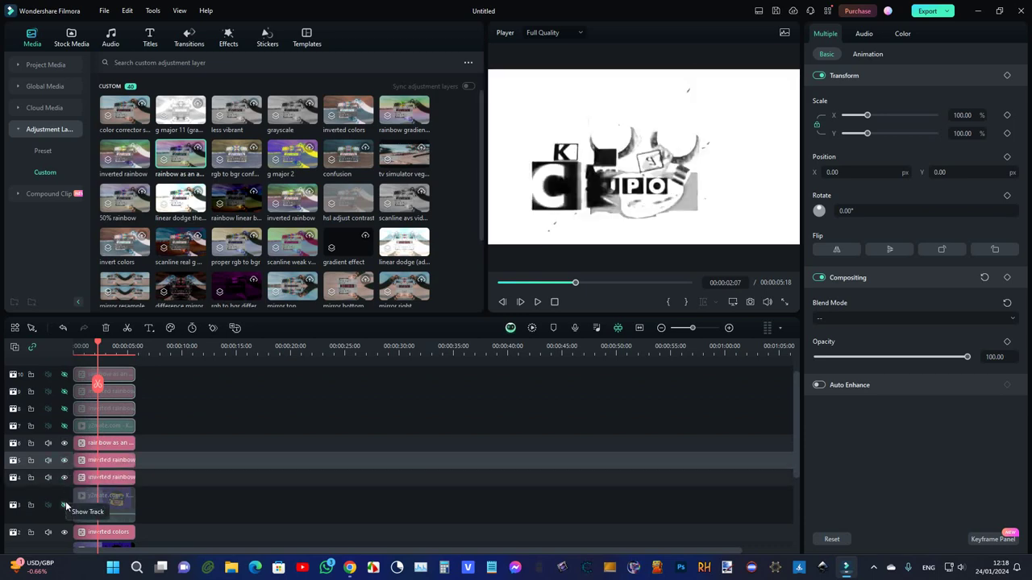
pyautogui.click(63, 504)
# Combine the track 3 clip and its three adjustment layers into a compound clip with a name starting with "linear dodge"
pyautogui.click(103, 502)
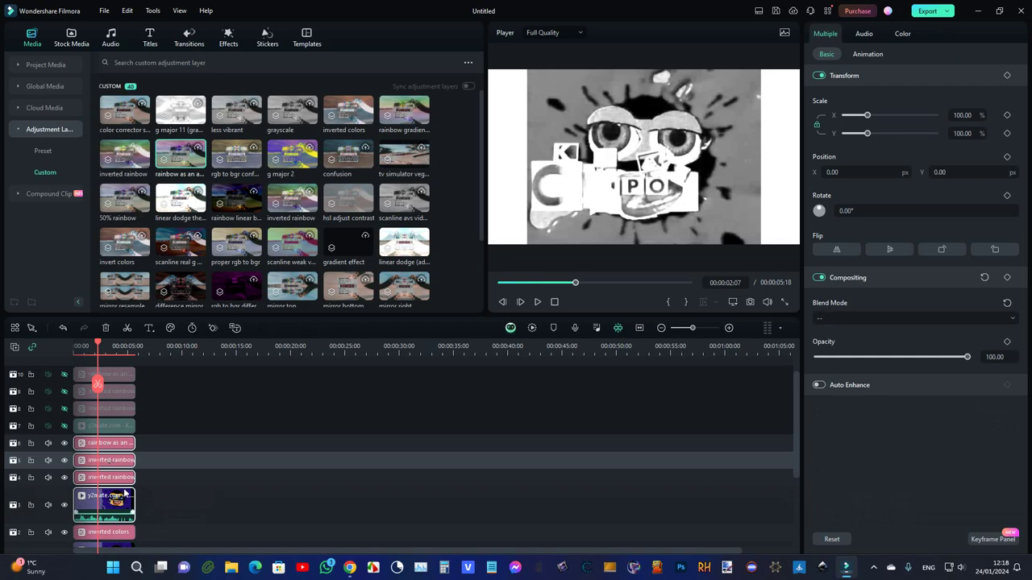
pyautogui.hotkey('ctrl', 'a')
pyautogui.scroll(-1, 129, 485)
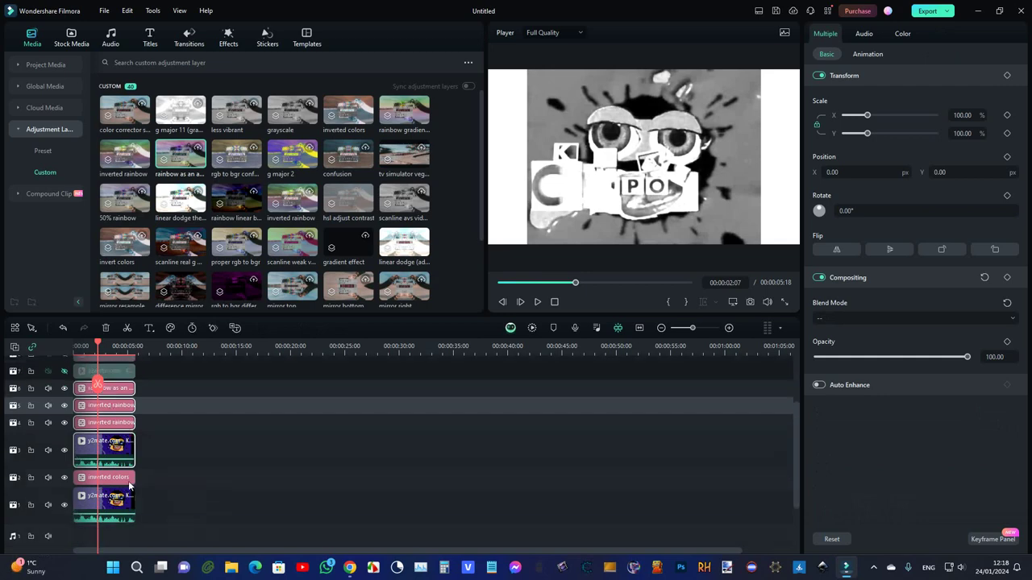
pyautogui.hotkey('alt', 'g')
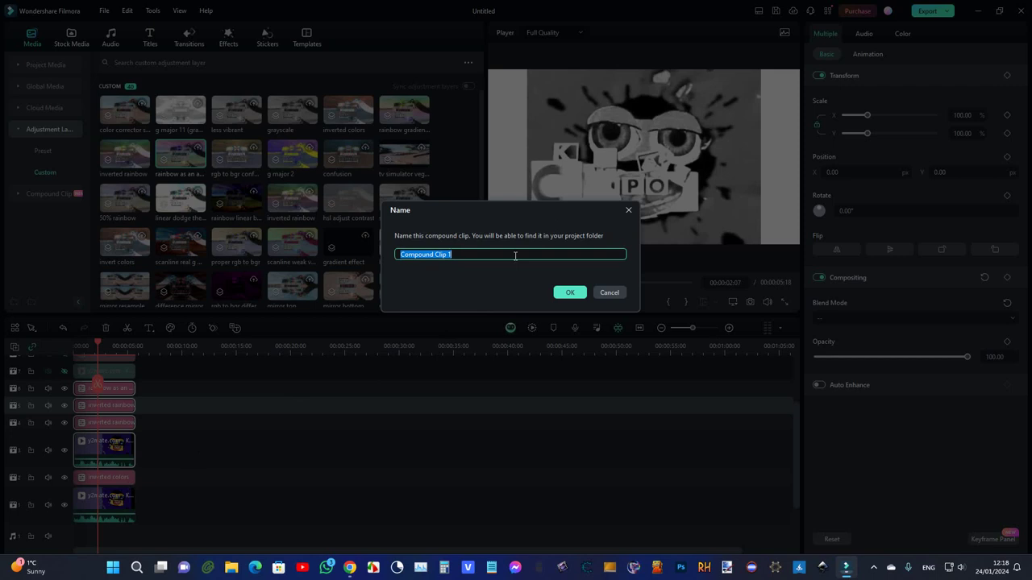
pyautogui.press('BackSpace')
pyautogui.click(569, 293)
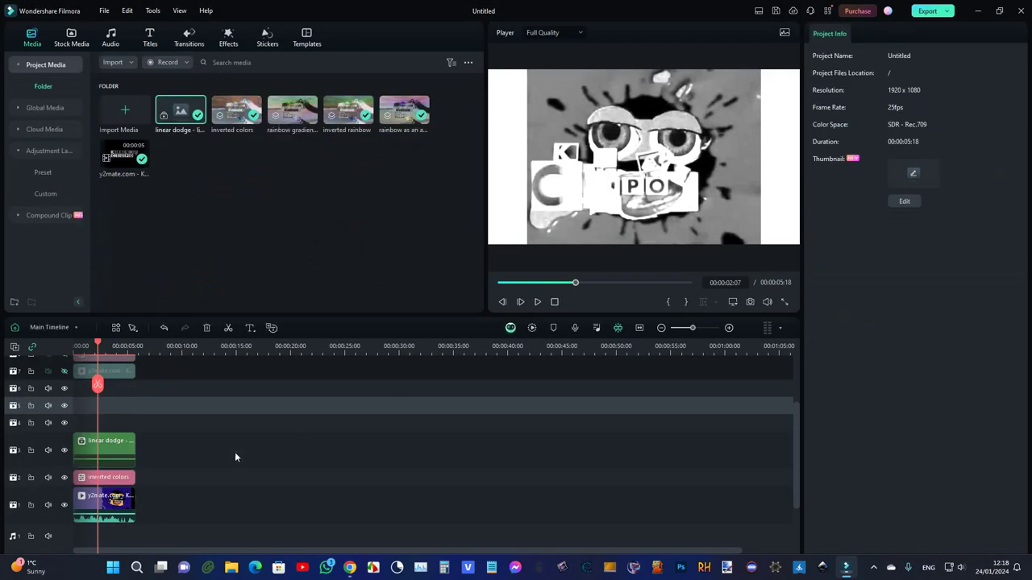
# Set the blend mode of the new compound clip on track 3 to Linear Burn
pyautogui.click(126, 444)
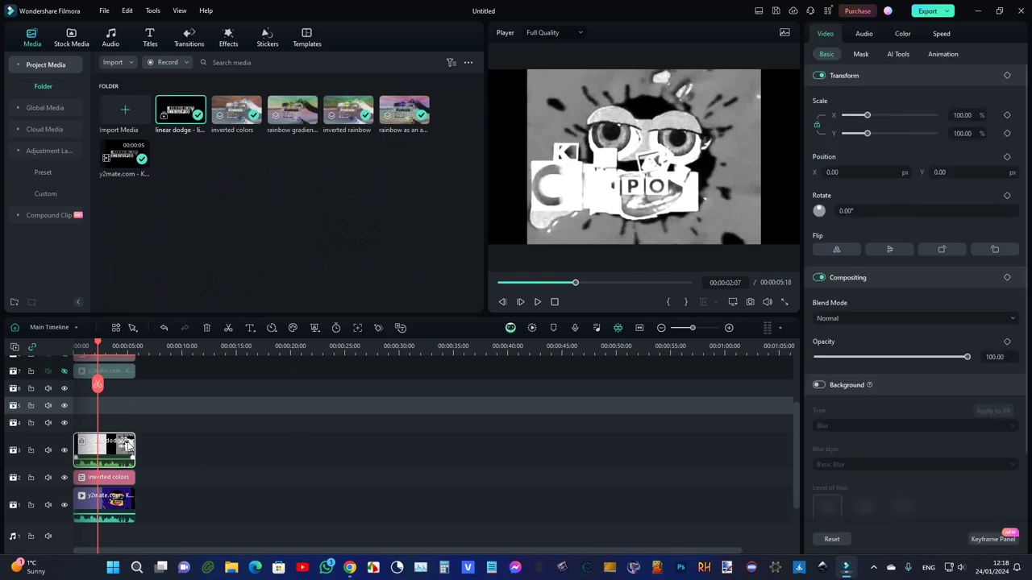
pyautogui.click(878, 320)
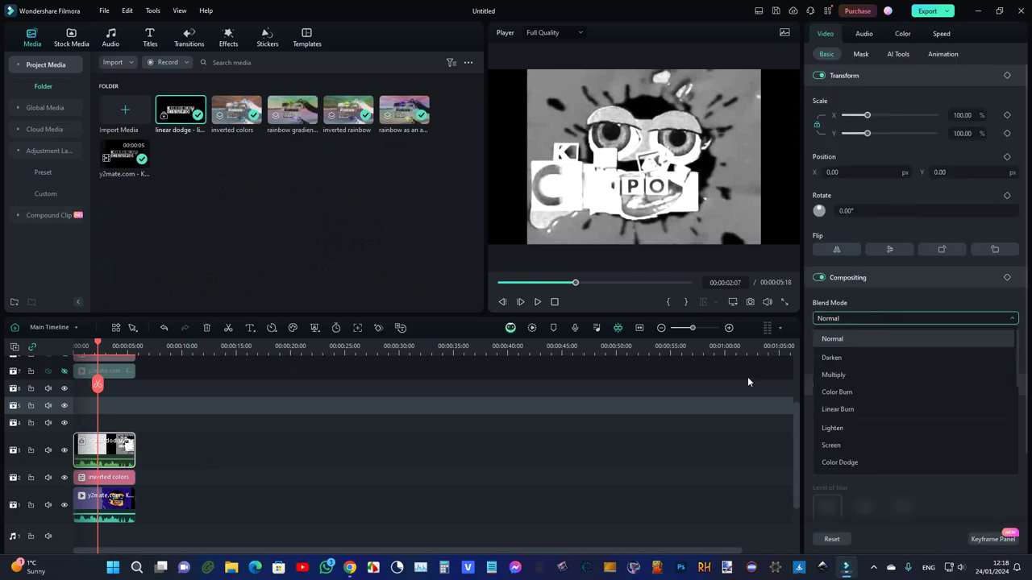
pyautogui.click(819, 409)
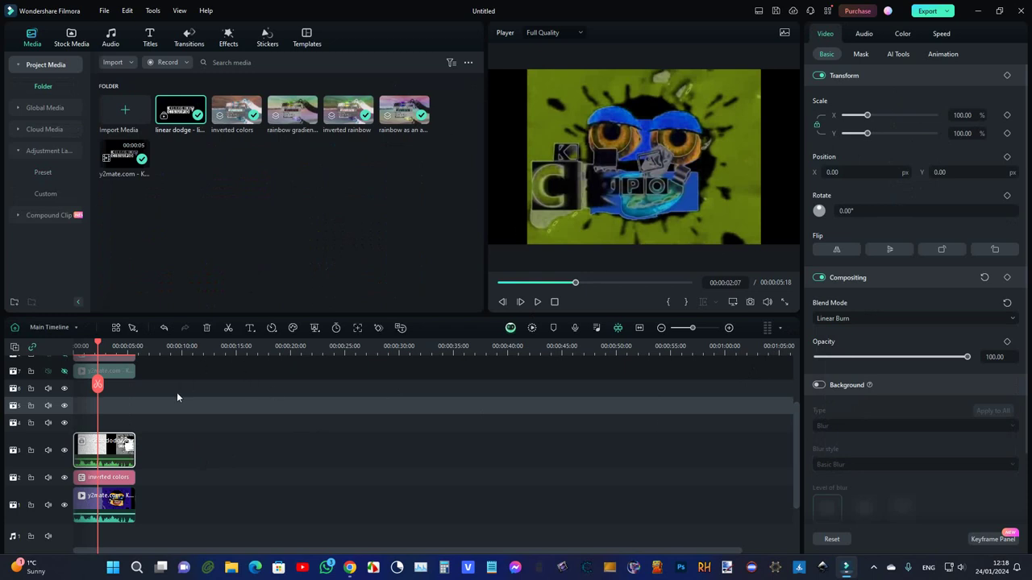
# Show tracks 7 to 10 again
pyautogui.click(176, 395)
pyautogui.scroll(1, 65, 394)
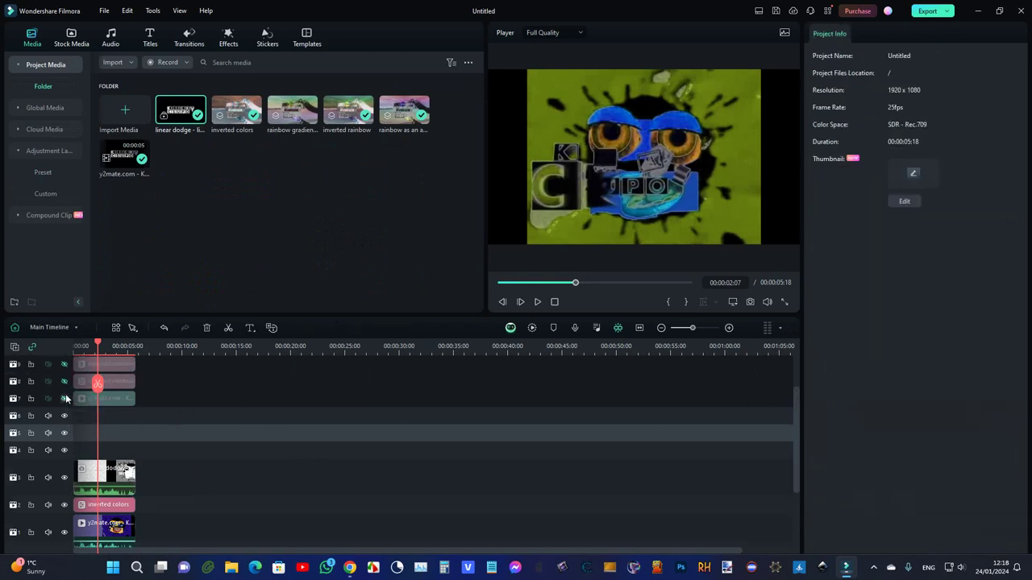
pyautogui.click(65, 397)
pyautogui.scroll(1, 65, 396)
pyautogui.click(67, 436)
pyautogui.click(65, 419)
pyautogui.click(64, 402)
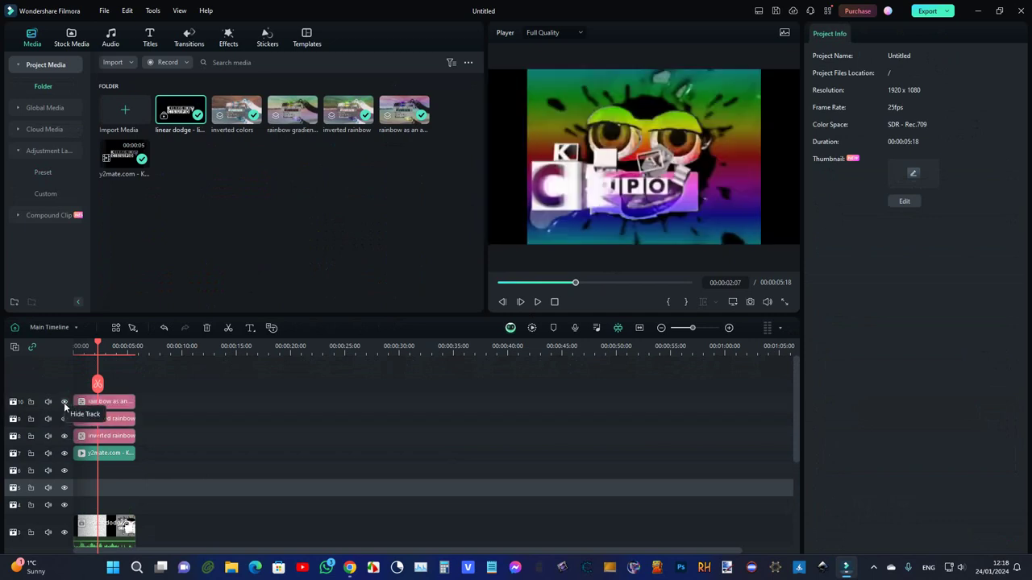
# Move the copied video clip and its three adjustment layers down together onto tracks 4 to 7, directly above the compound clip
pyautogui.click(109, 449)
pyautogui.keyDown('shift'); pyautogui.click(107, 403); pyautogui.keyUp('shift')
pyautogui.moveTo(119, 452); pyautogui.dragTo(103, 493)
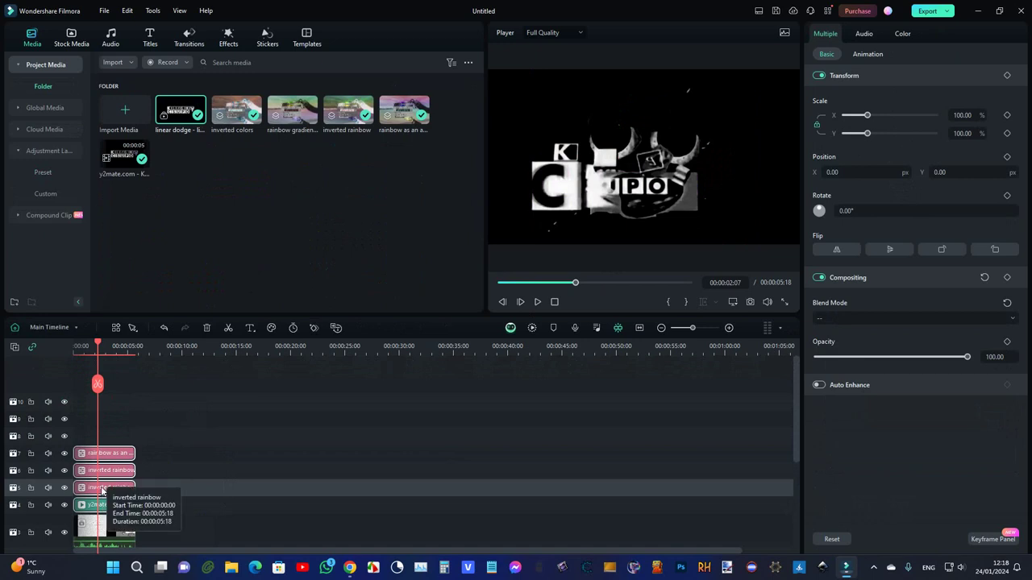
# Combine the track 4 video clip and the adjustment layers on tracks 5 to 7 into a compound clip named "linear burn - linear dodge"
pyautogui.click(103, 492)
pyautogui.moveTo(121, 489); pyautogui.dragTo(133, 470)
pyautogui.click(121, 453)
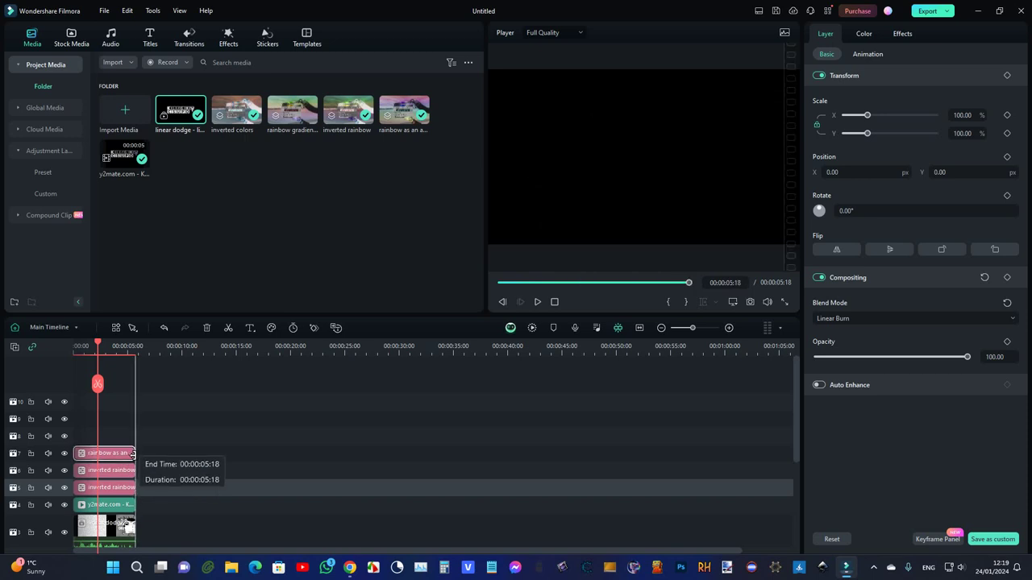
pyautogui.keyDown('shift'); pyautogui.click(127, 502); pyautogui.keyUp('shift')
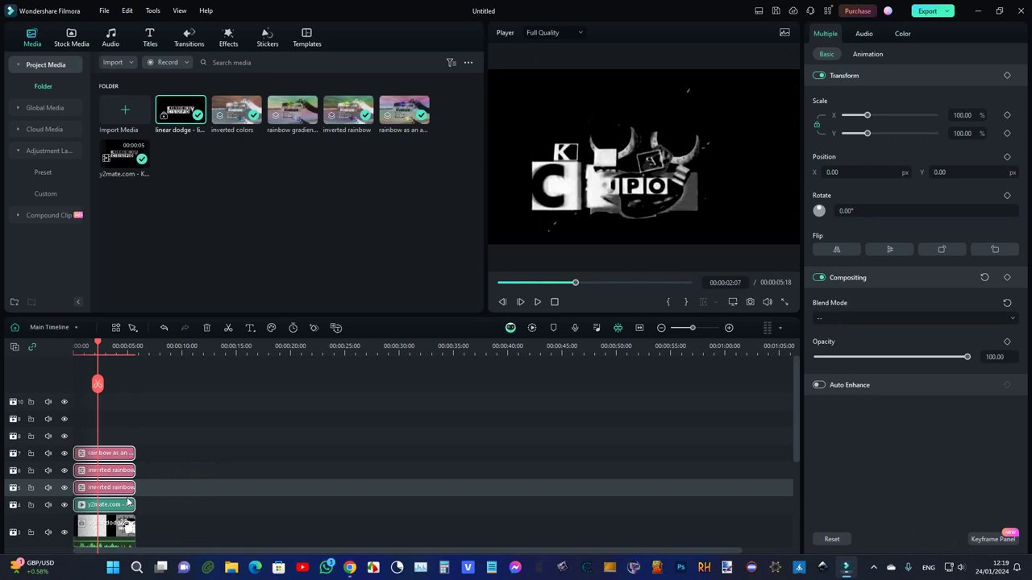
pyautogui.hotkey('alt', 'g')
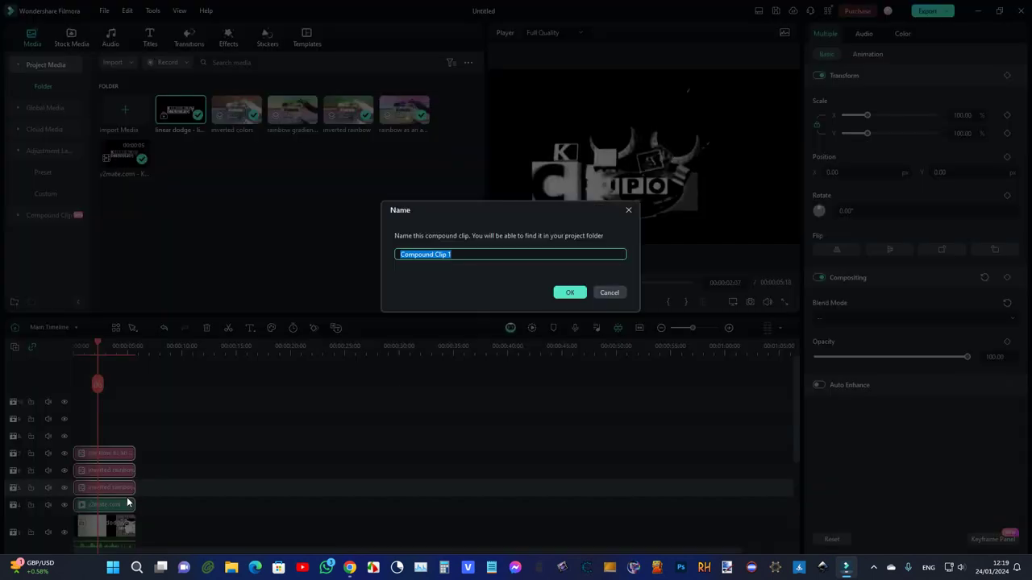
pyautogui.press('BackSpace')
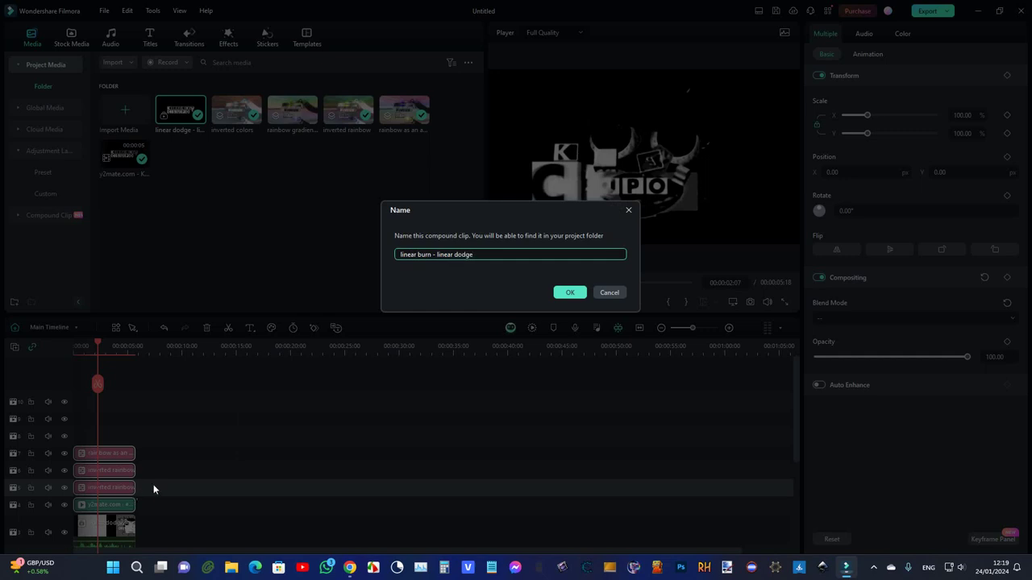
pyautogui.click(569, 293)
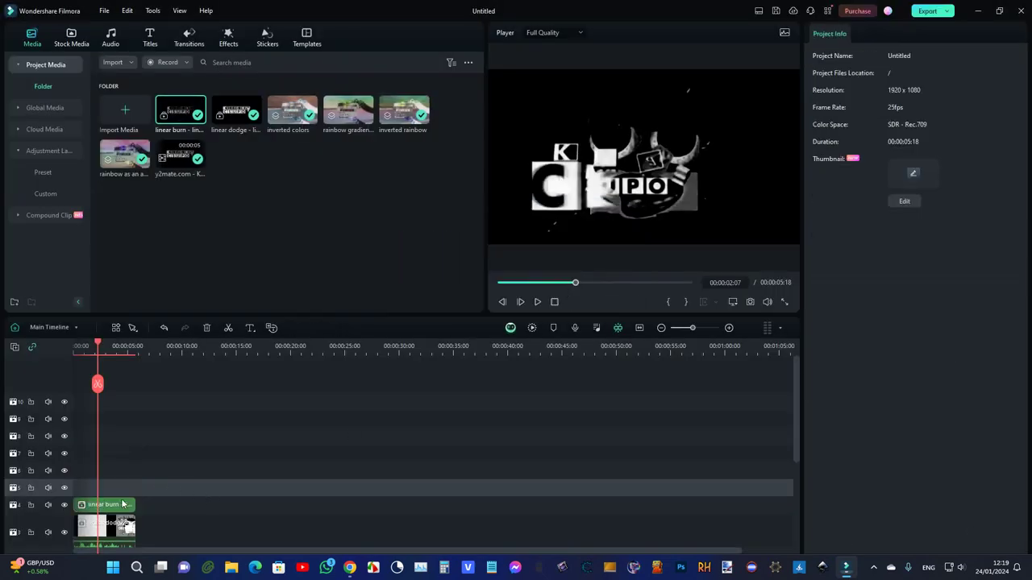
# Set the blend mode of the new compound clip on track 4 to Linear Dodge
pyautogui.click(123, 505)
pyautogui.click(842, 318)
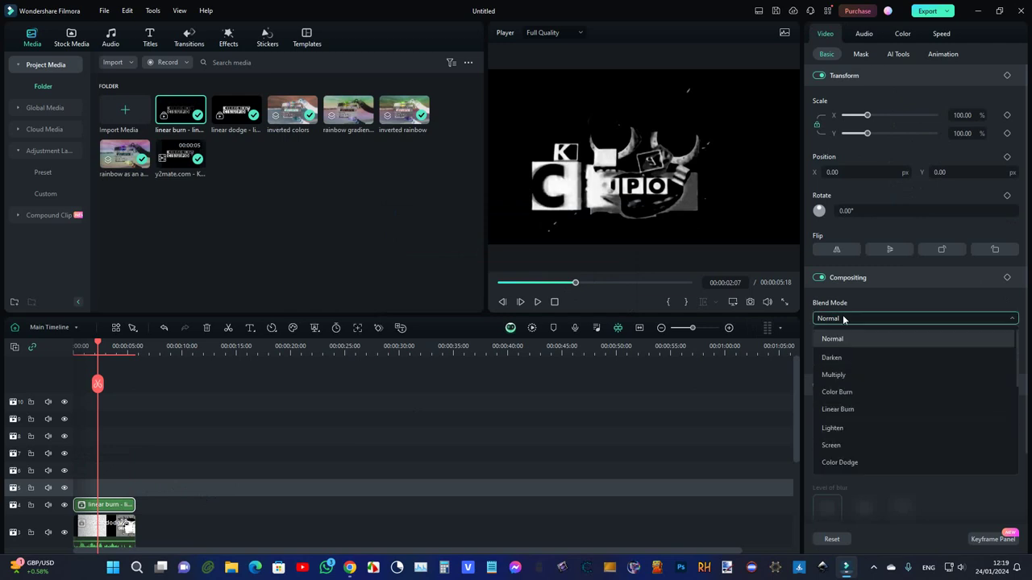
pyautogui.scroll(-1, 820, 442)
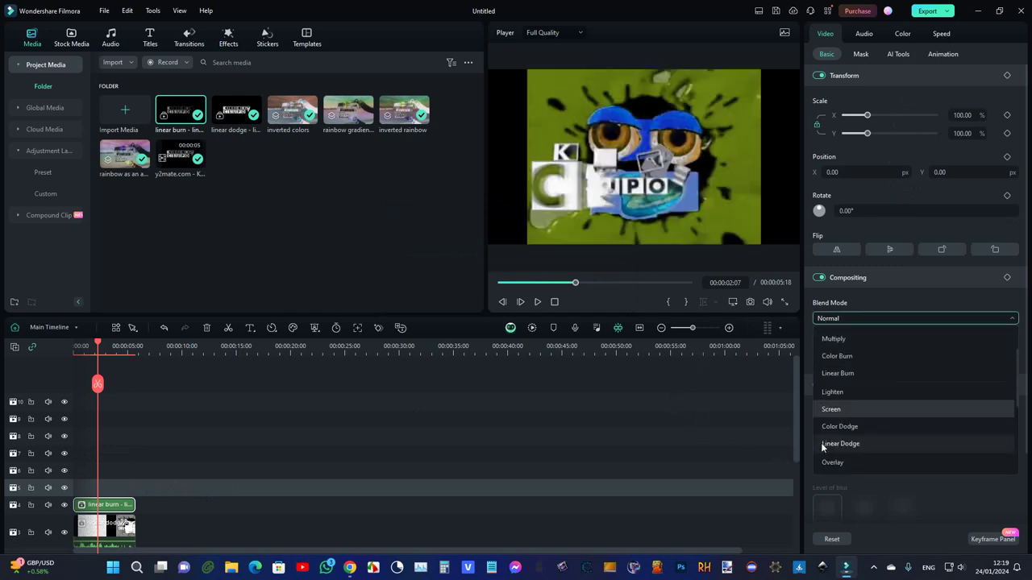
pyautogui.click(822, 443)
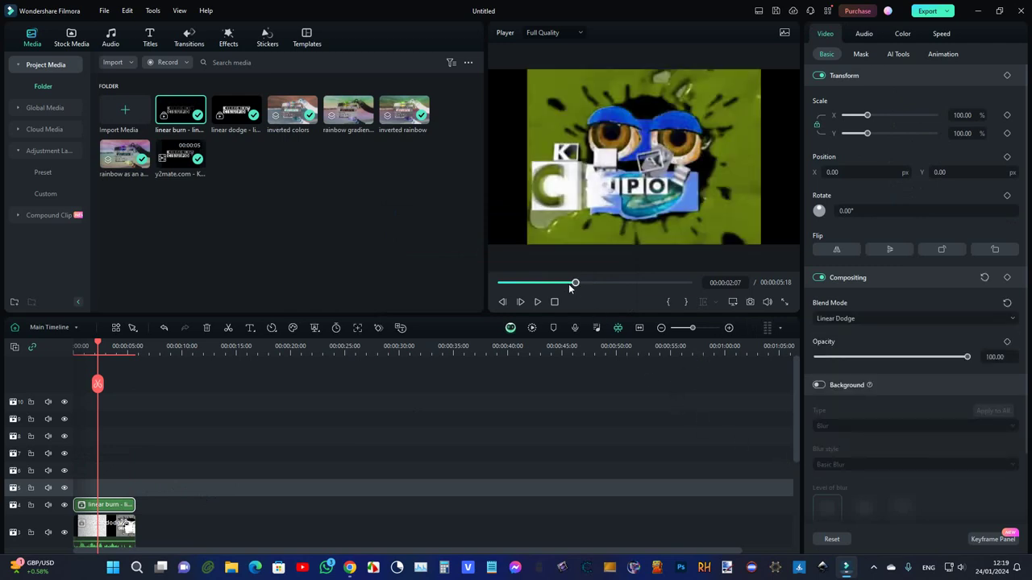